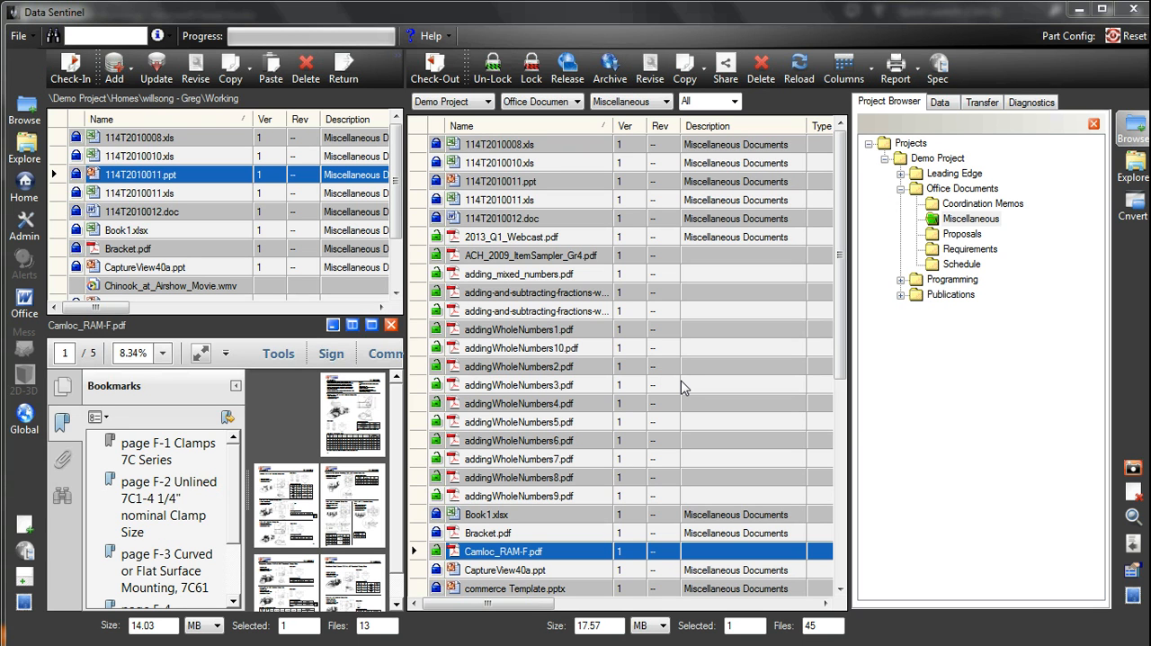
Select 114T2010011.xls in the working folder, and hide and redisplay the Project Browser
left_click(205, 192)
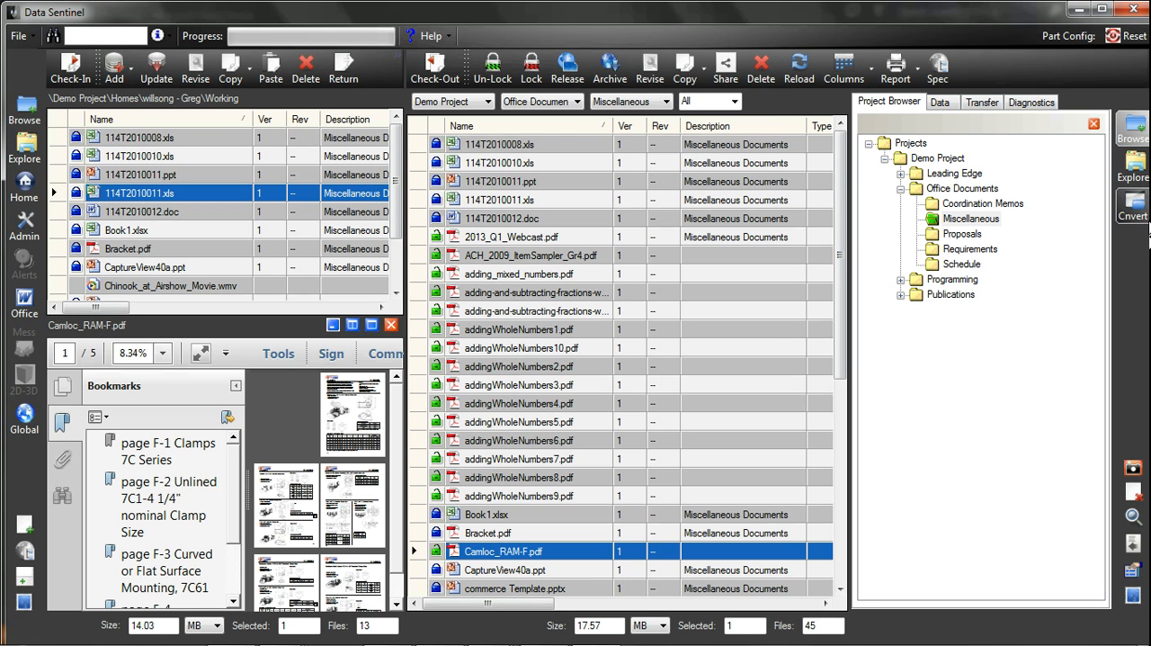
left_click(1139, 142)
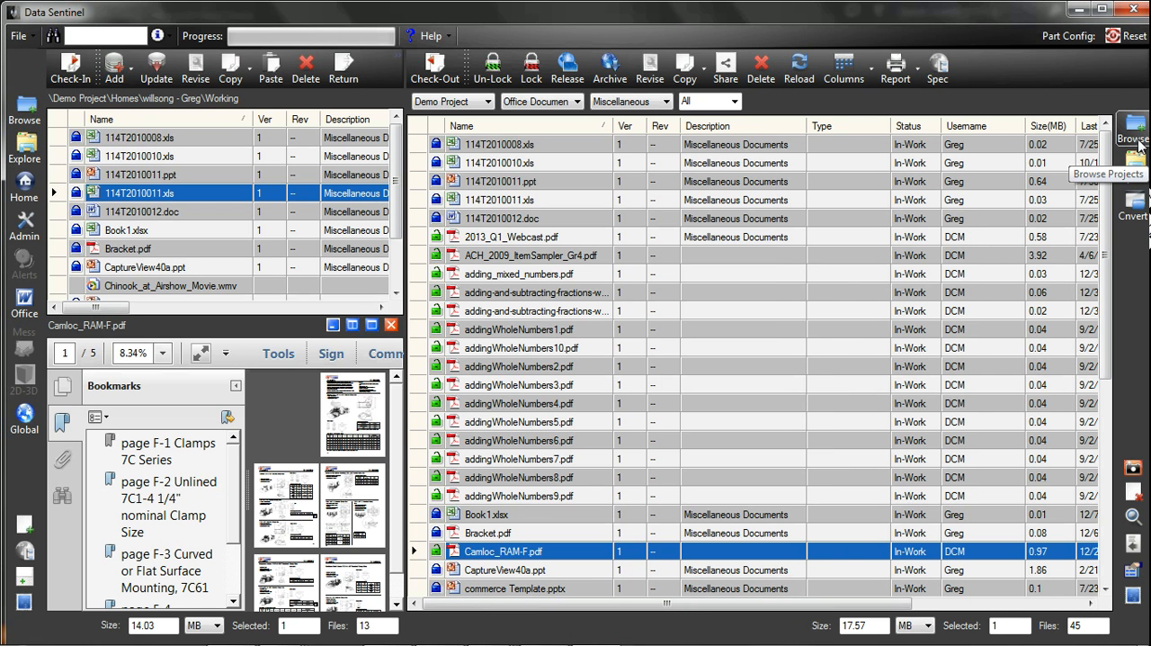
left_click(1138, 142)
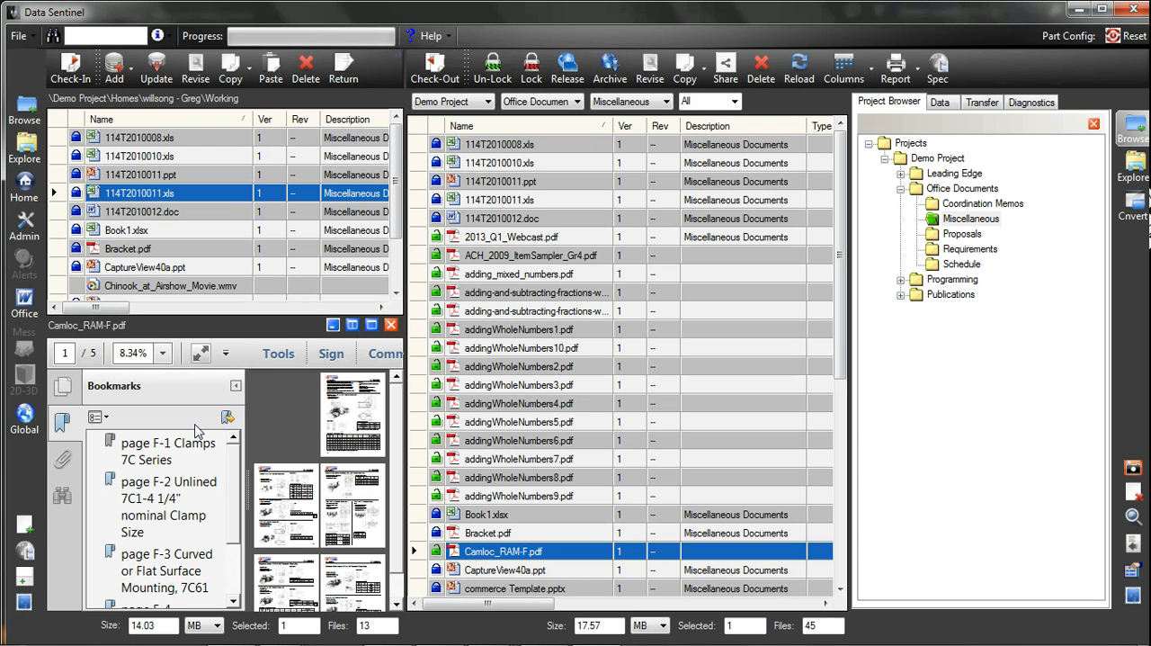
Preview the project PDFs one after another, starting with ACH_2009_ItemSampler_Gr4.pdf
left_click(537, 258)
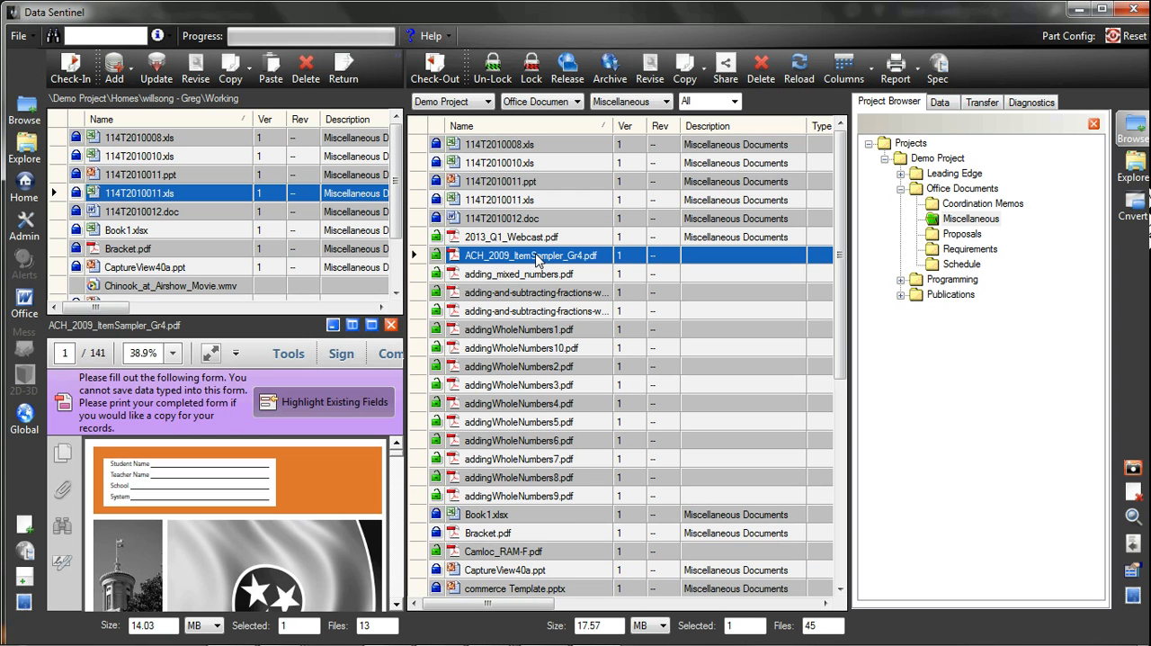
key("Down")
key("Down")
key("Down")
key("Down")
key("Down")
key("Down")
key("Down")
key("Down")
key("Down")
key("Down")
key("Down")
key("Down")
key("Down")
key("Down")
key("Down")
key("Down")
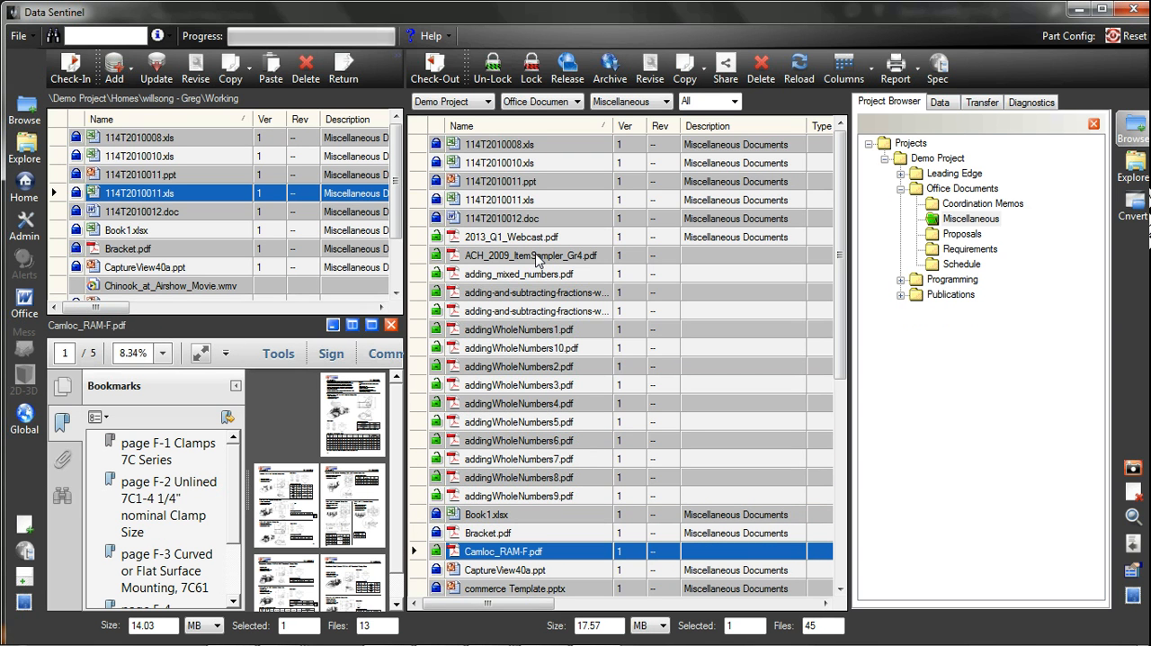
Enlarge the preview to normal window size and preview the files from 114T2010008.xls through 114T2010012.doc
left_click(352, 324)
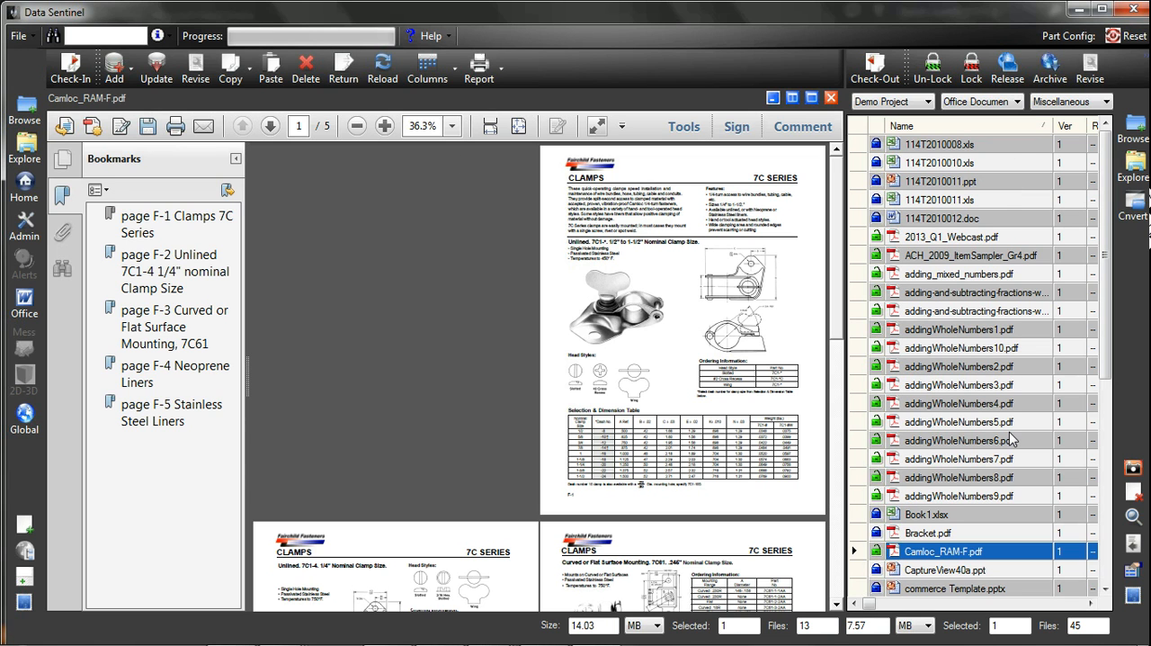
left_click(953, 145)
key("Down")
key("Down")
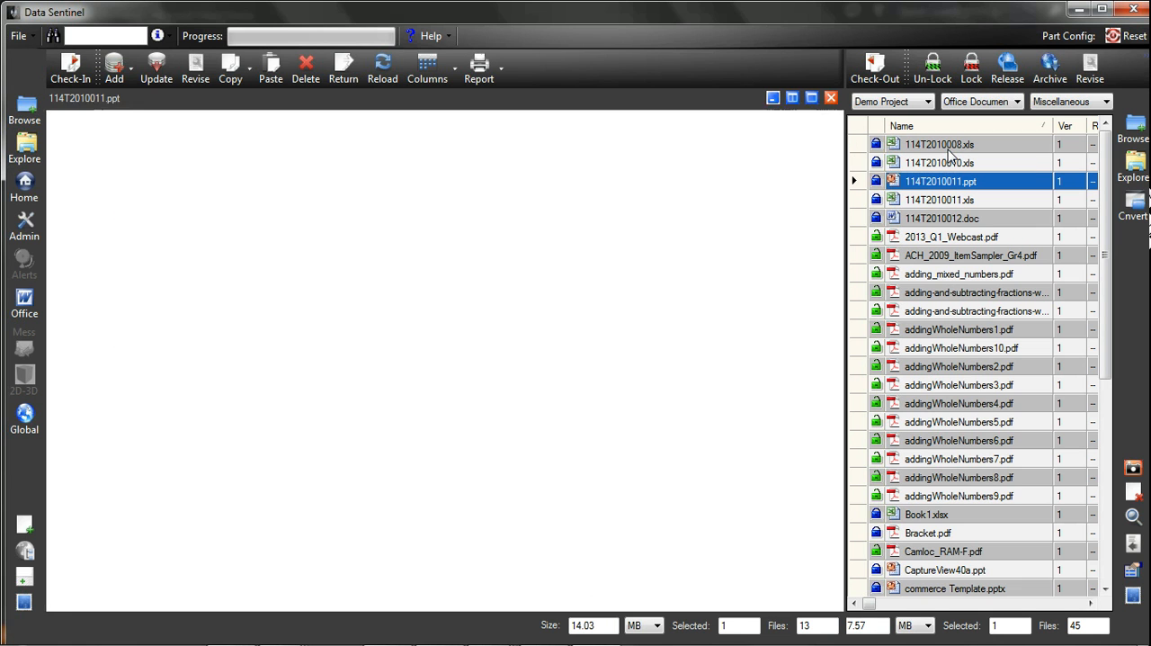
key("Down")
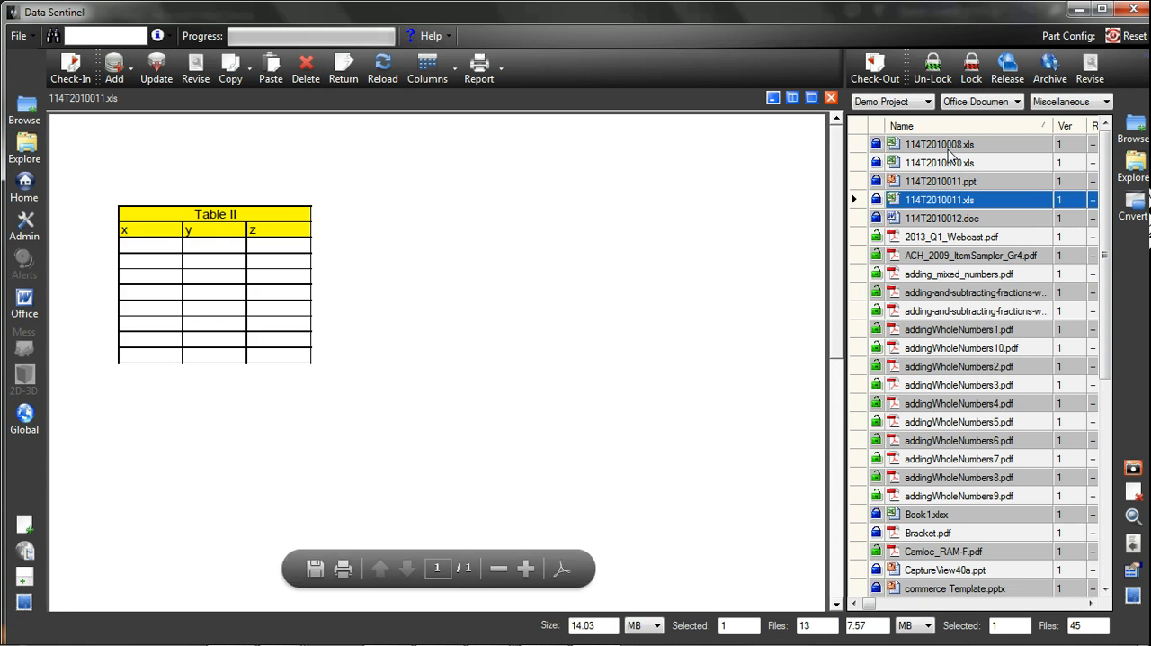
key("Down")
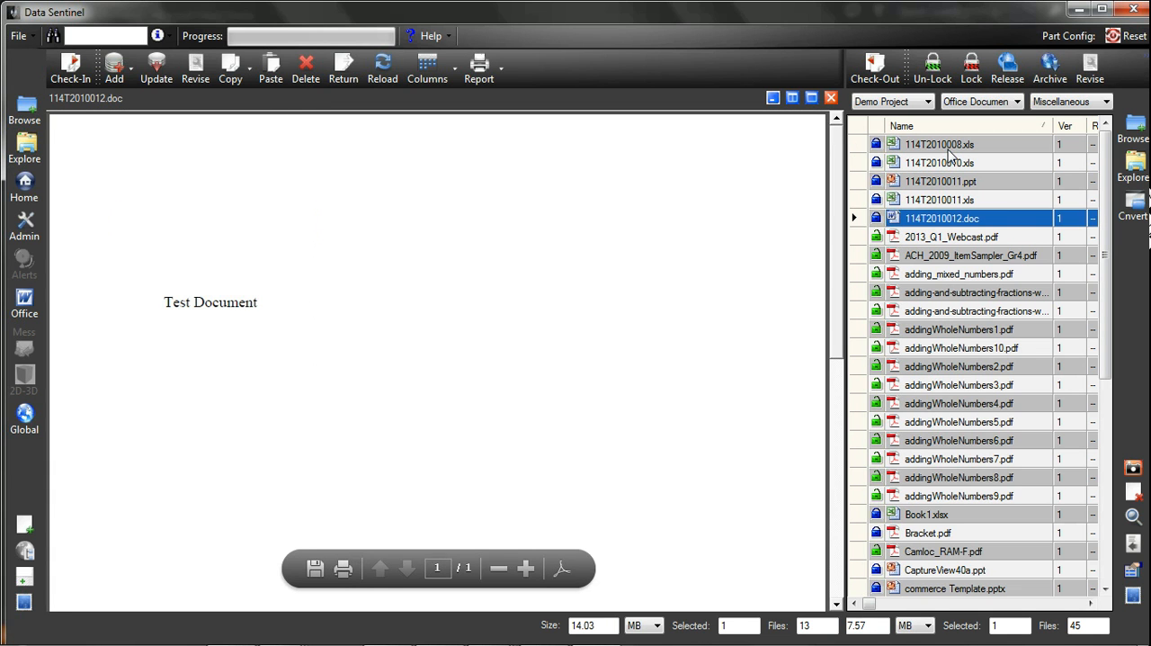
Preview Camloc_RAM-F.pdf, maximize its preview and return it to normal window size
left_click(919, 538)
left_click(922, 551)
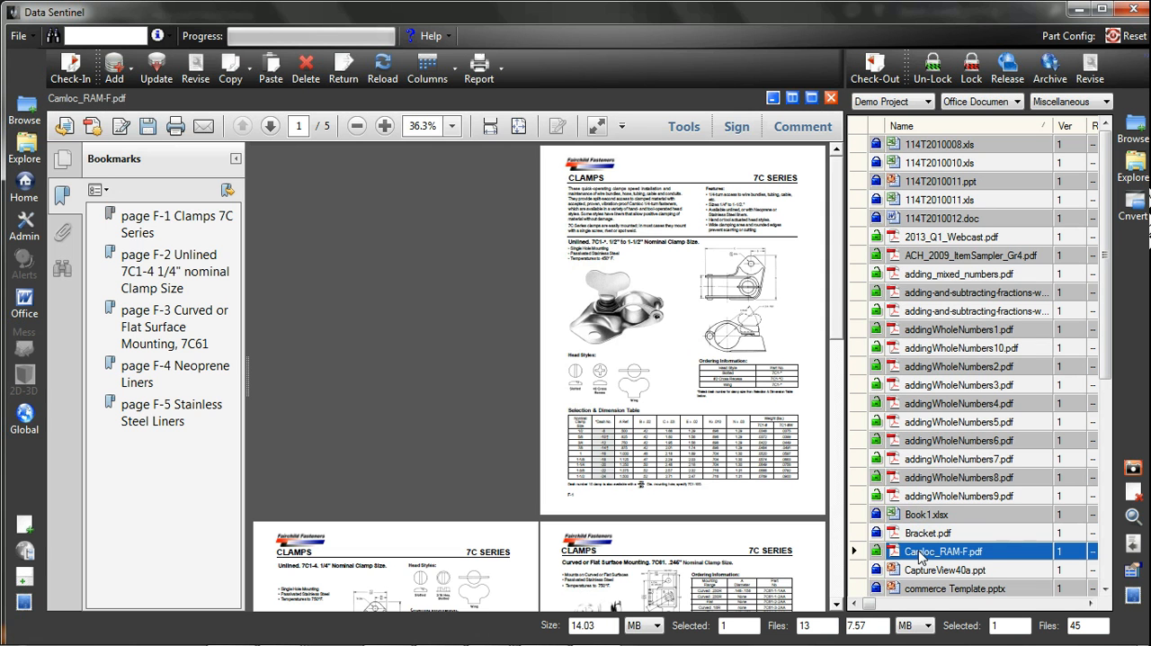
left_click(811, 98)
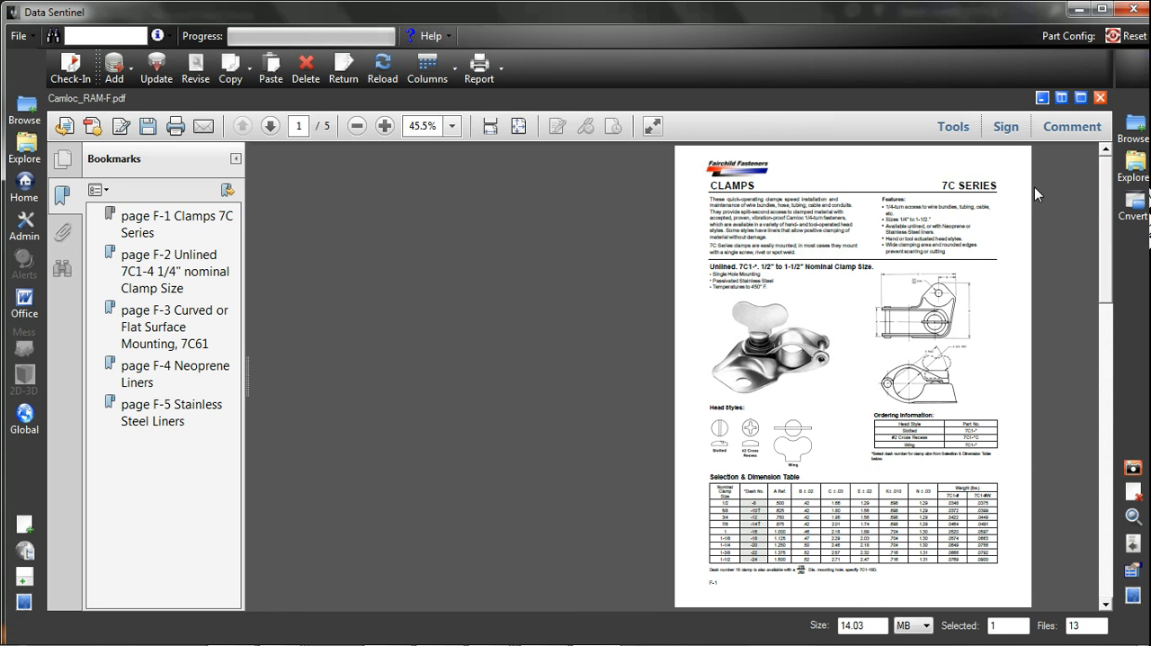
left_click_drag(1106, 216, 1086, 175)
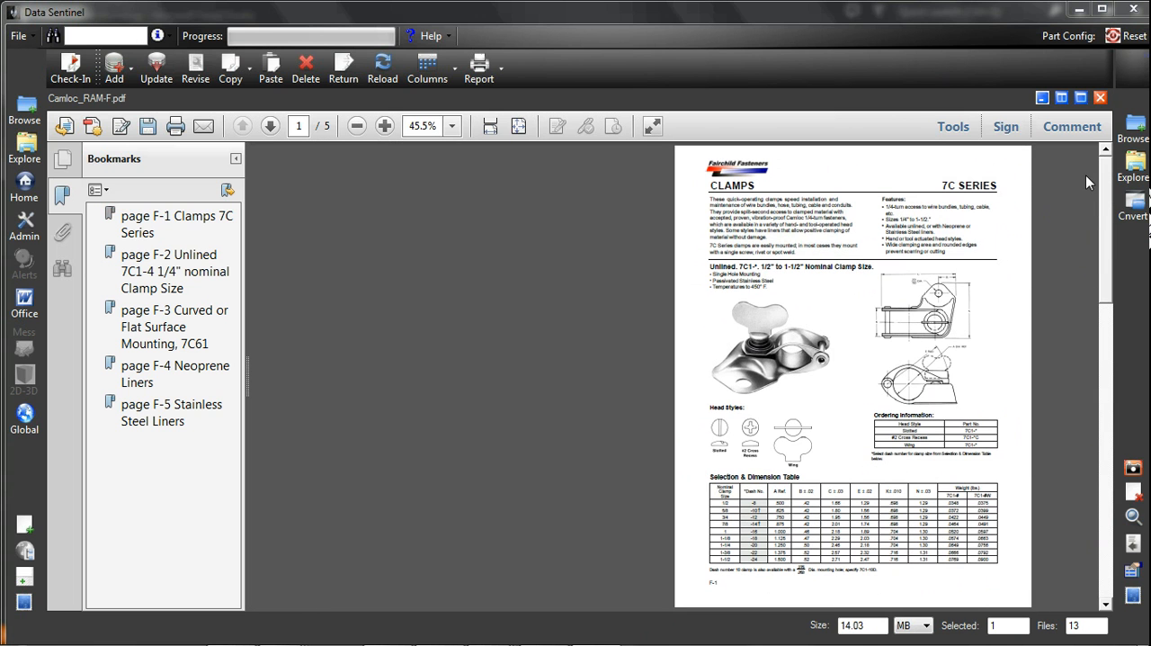
left_click(1062, 98)
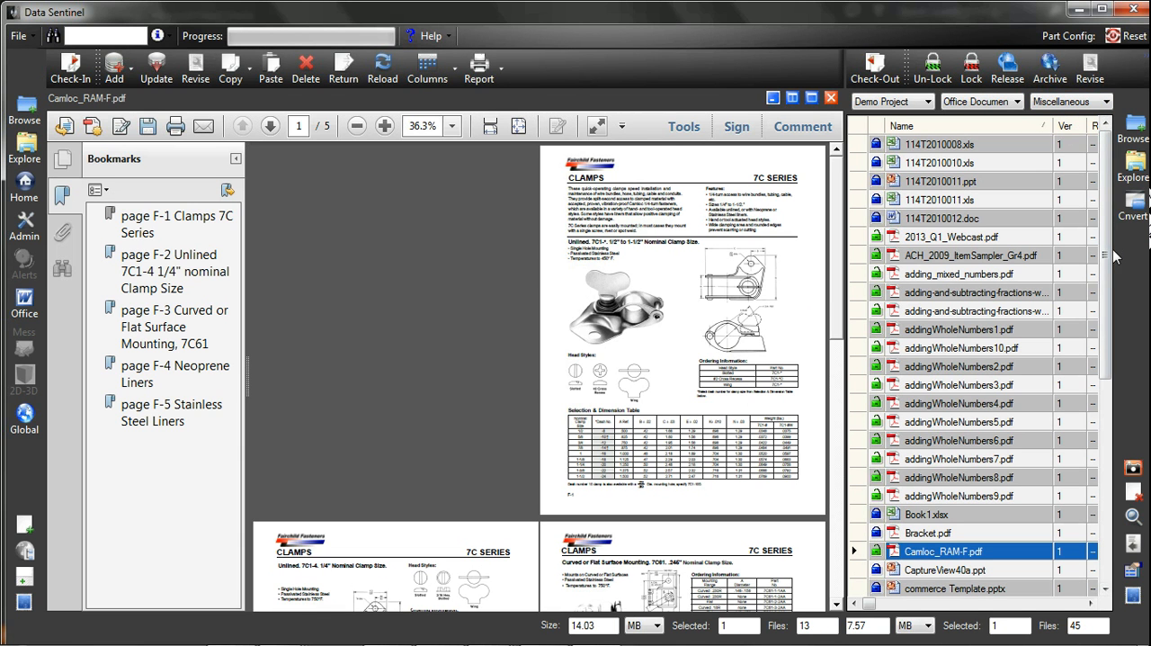
Preview Bracket.pdf and rotate its 3D bracket model
scroll(1110, 255, "down", 2)
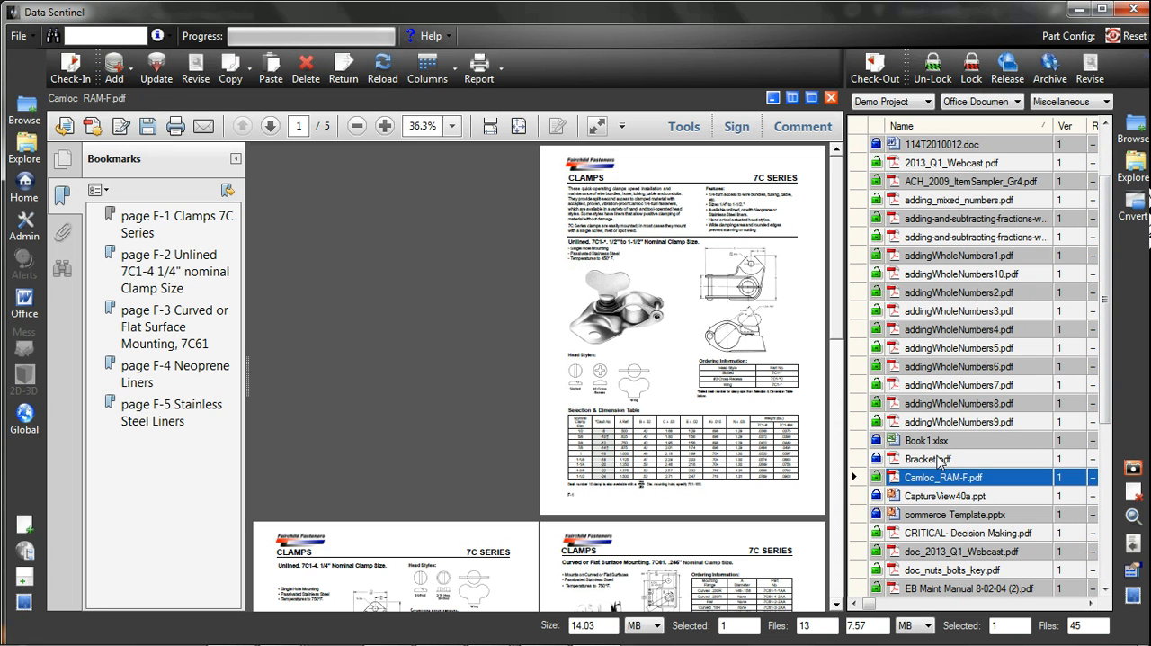
left_click(940, 460)
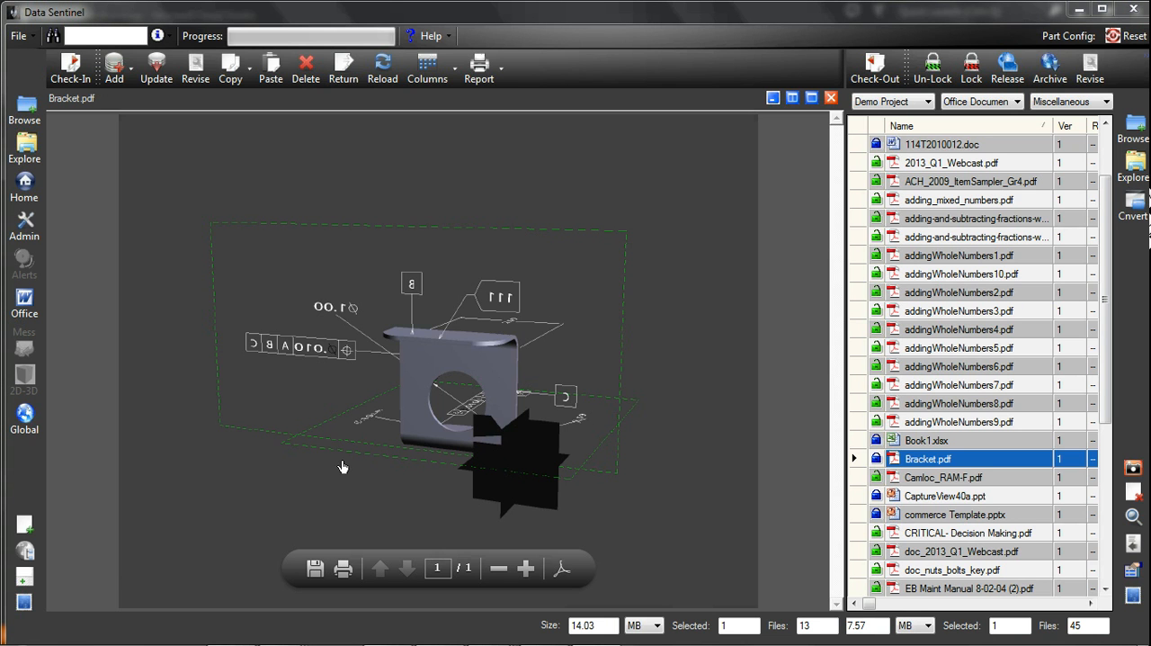
left_click_drag(343, 463, 597, 383)
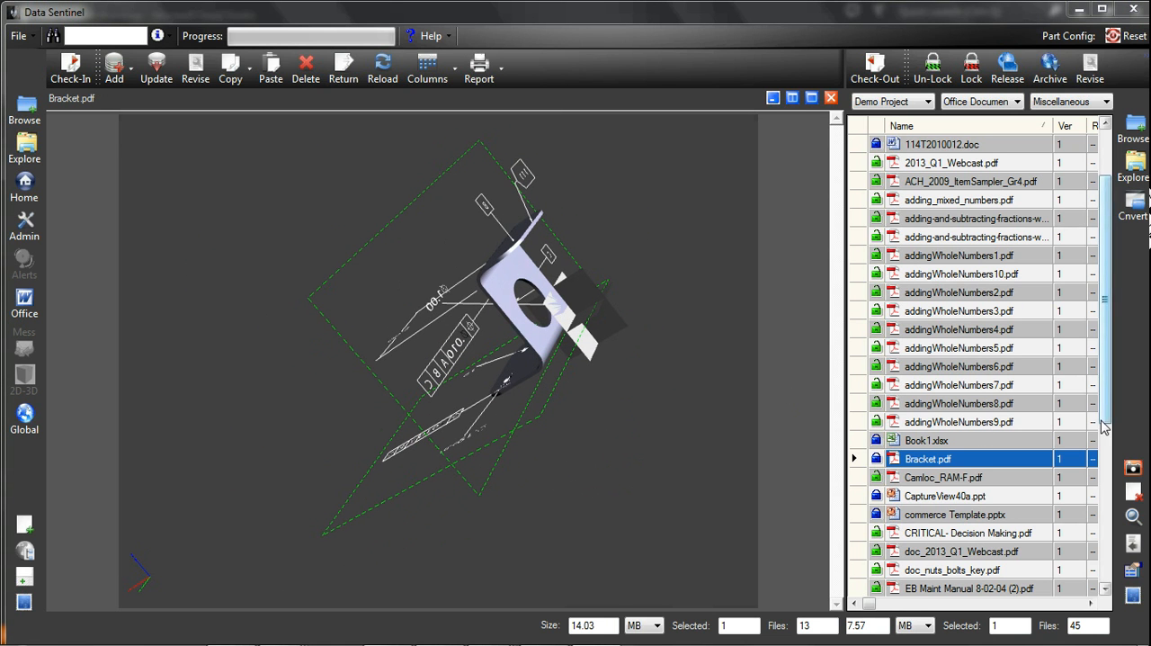
Preview CaptureView40a.ppt, Test document.rtf, Text Doc.txt and Engineering Assembly.3dxml from the project file list
left_click(937, 496)
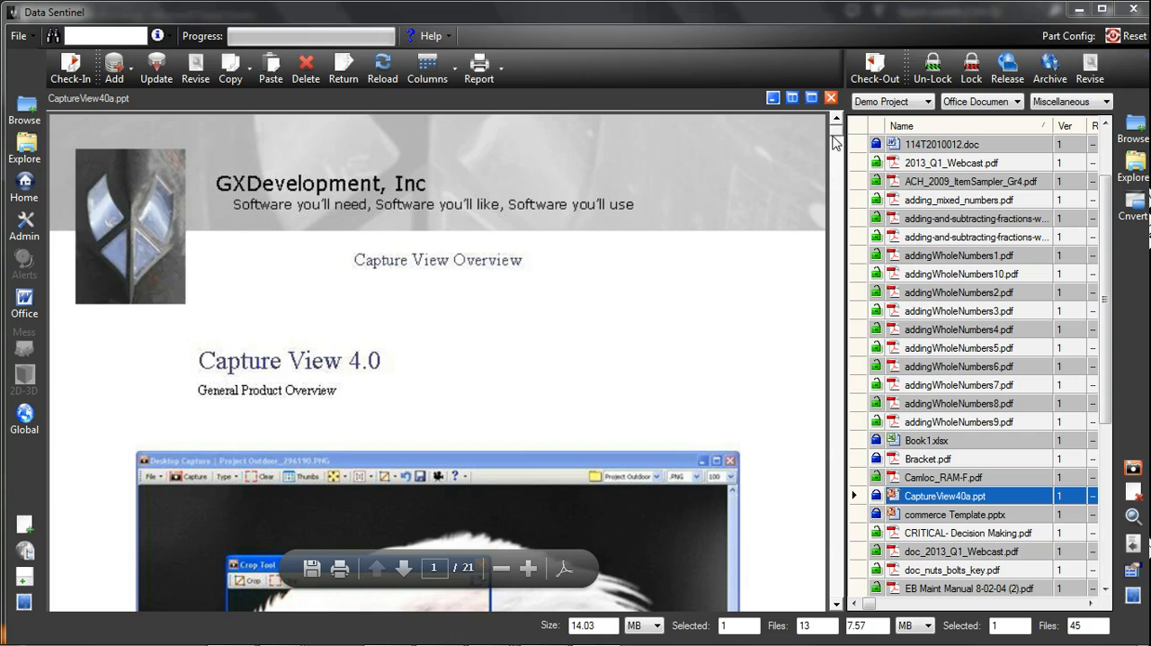
left_click_drag(838, 140, 838, 337)
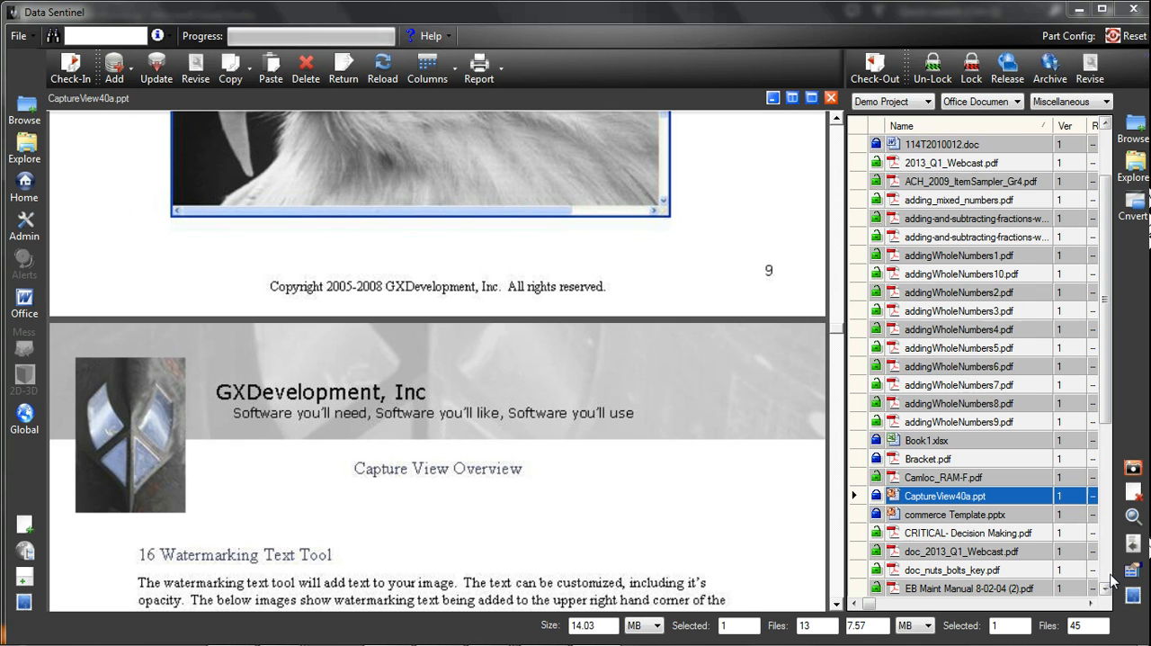
left_click(1105, 577)
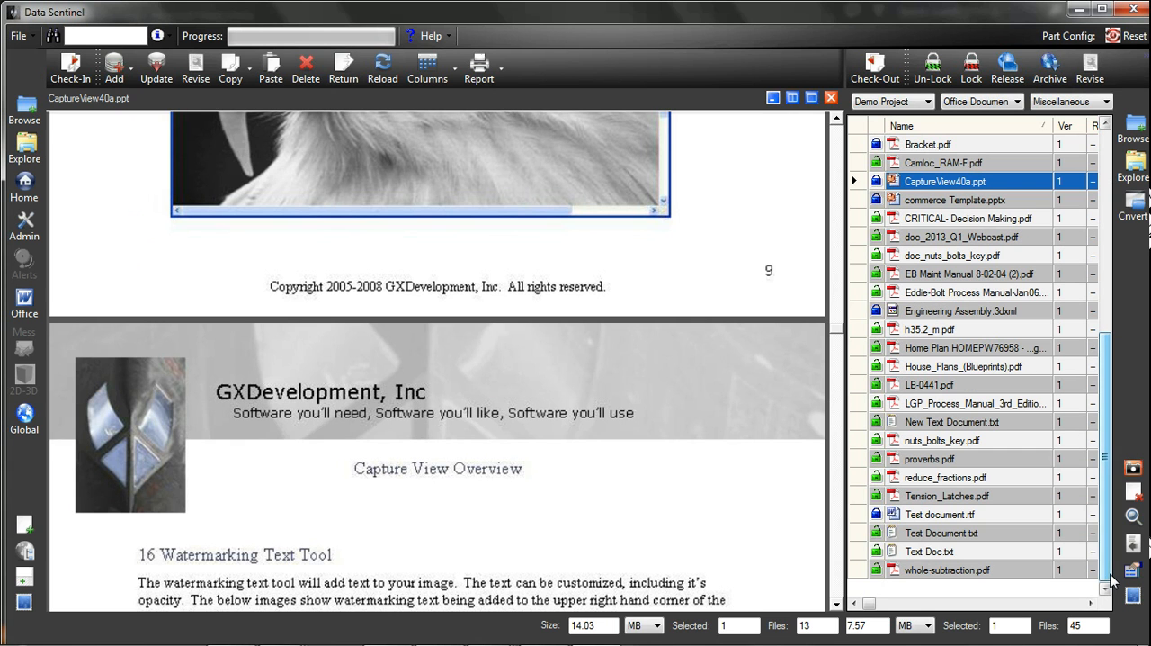
left_click(950, 520)
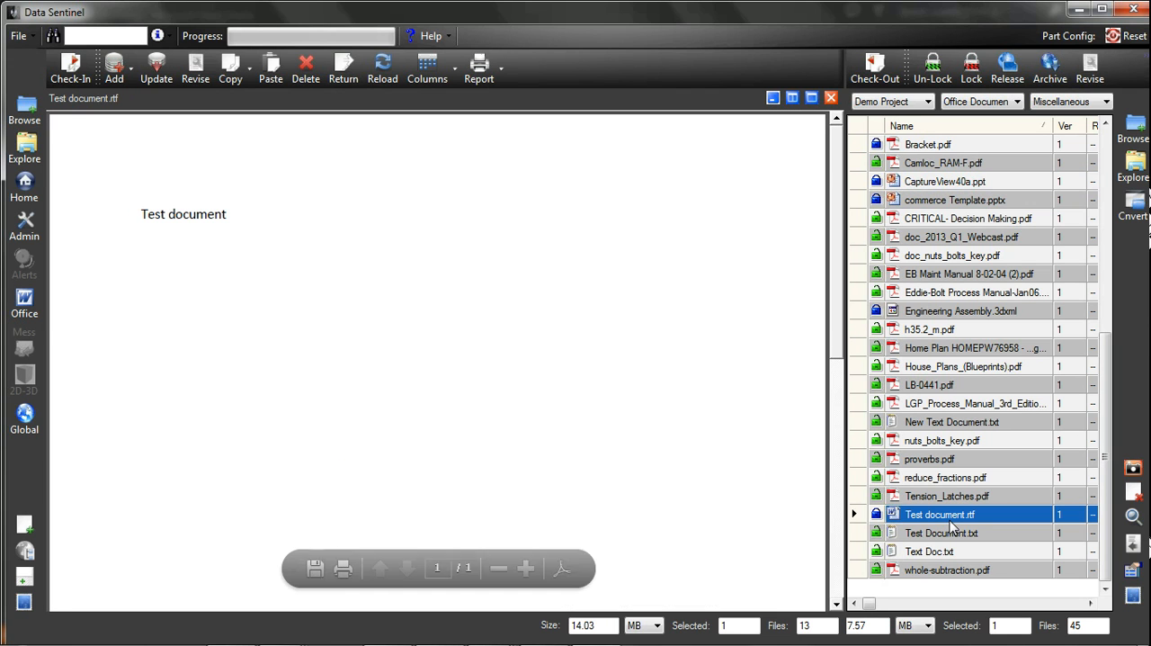
left_click(939, 552)
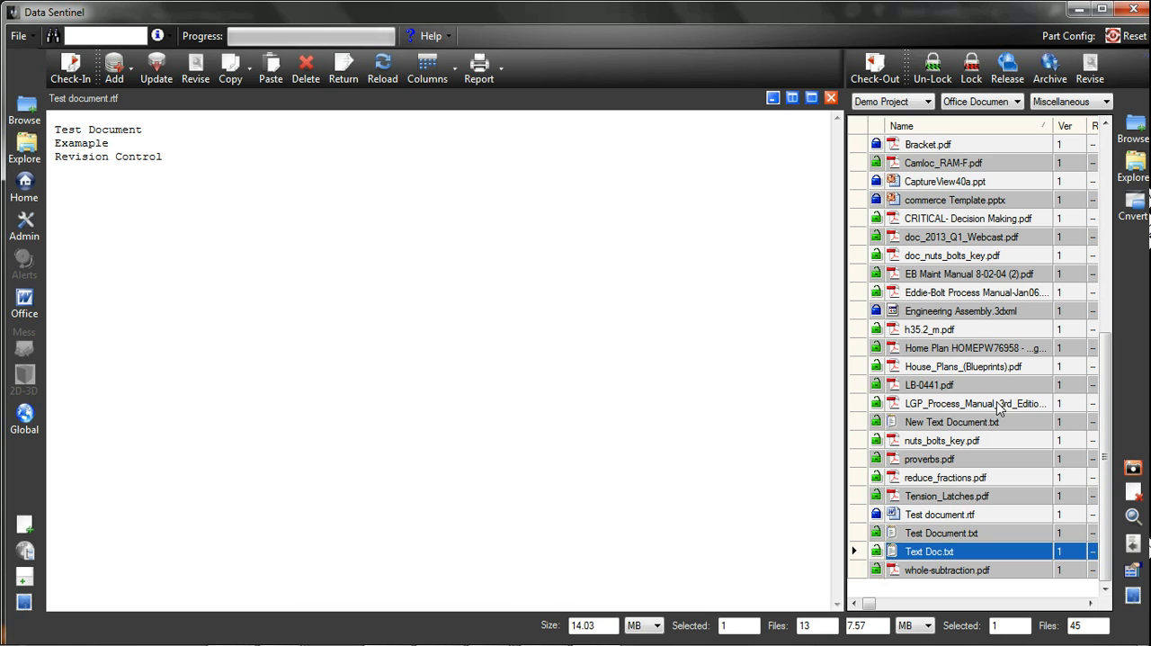
left_click(982, 317)
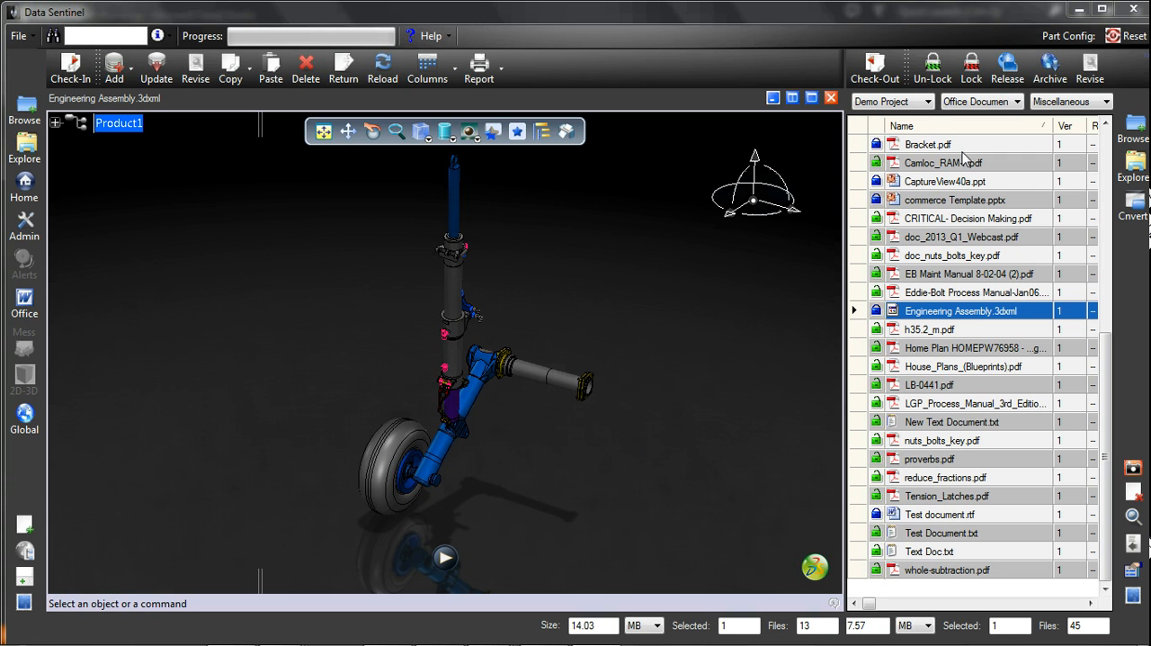
Shrink the preview back to its small size and preview nuts_bolts_key.pdf
left_click(772, 99)
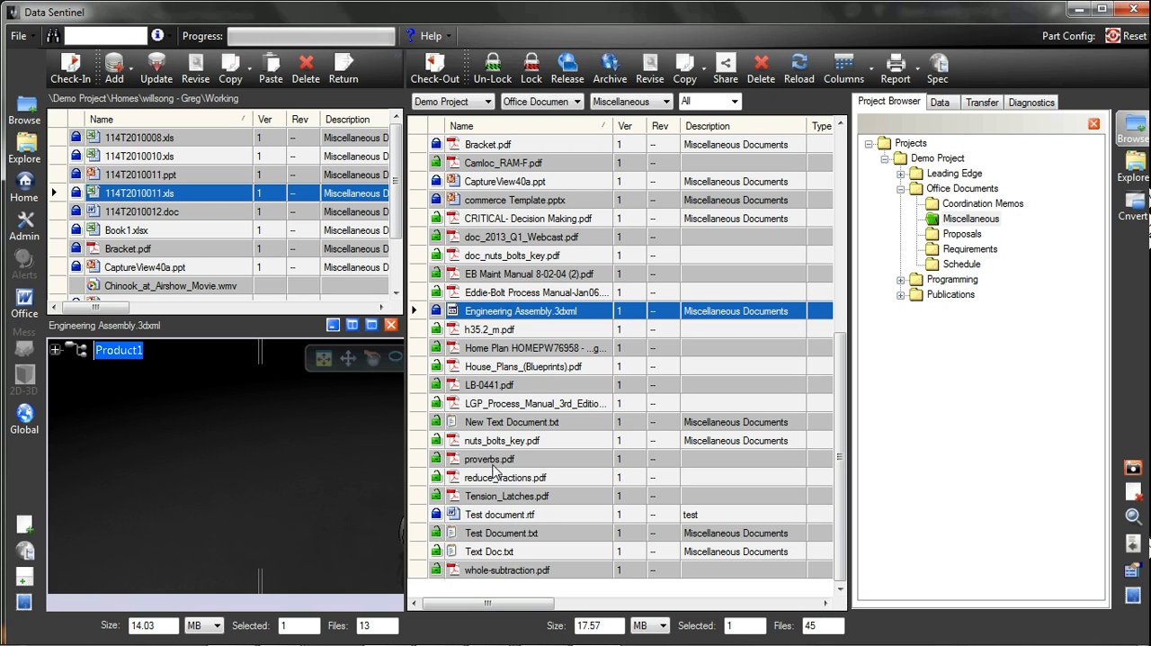
left_click(513, 444)
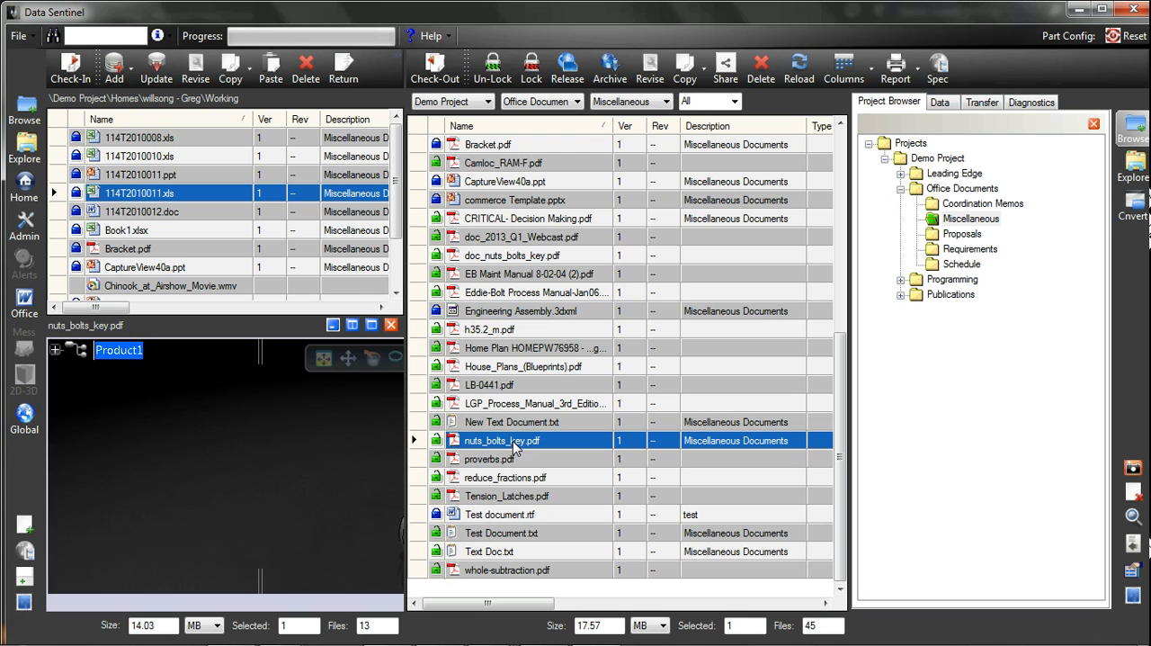
mouse_move(306, 485)
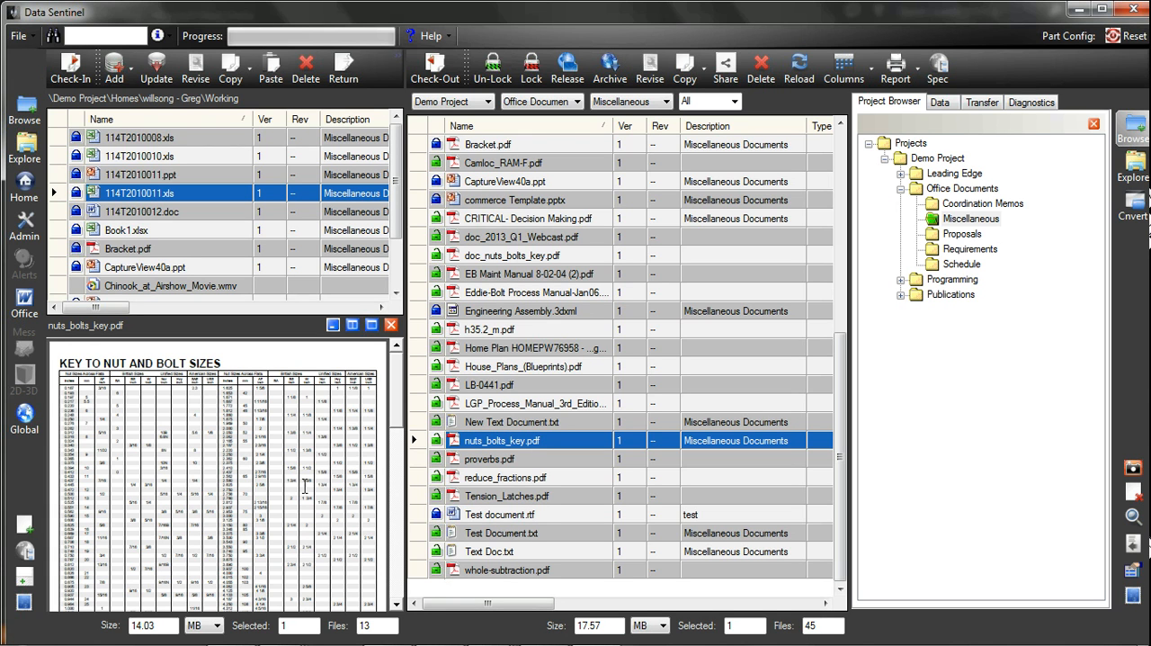
Open Camloc_RAM-F.pdf in Adobe Reader, and close both the reader window and the preview pane
left_click(520, 166)
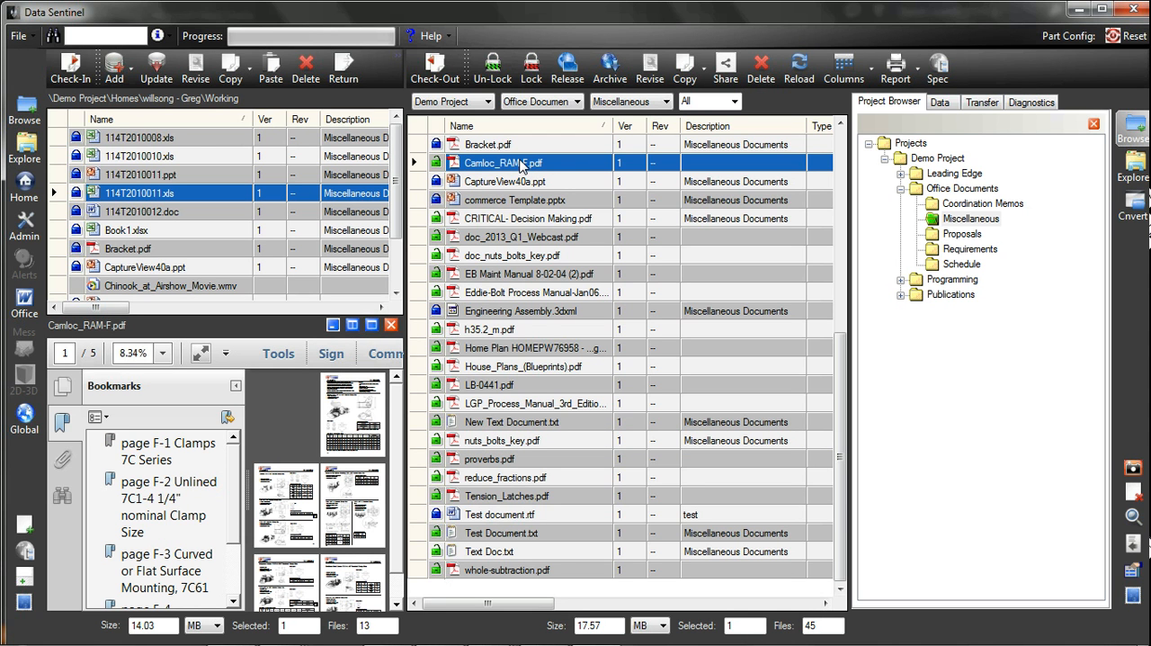
double_click(522, 166)
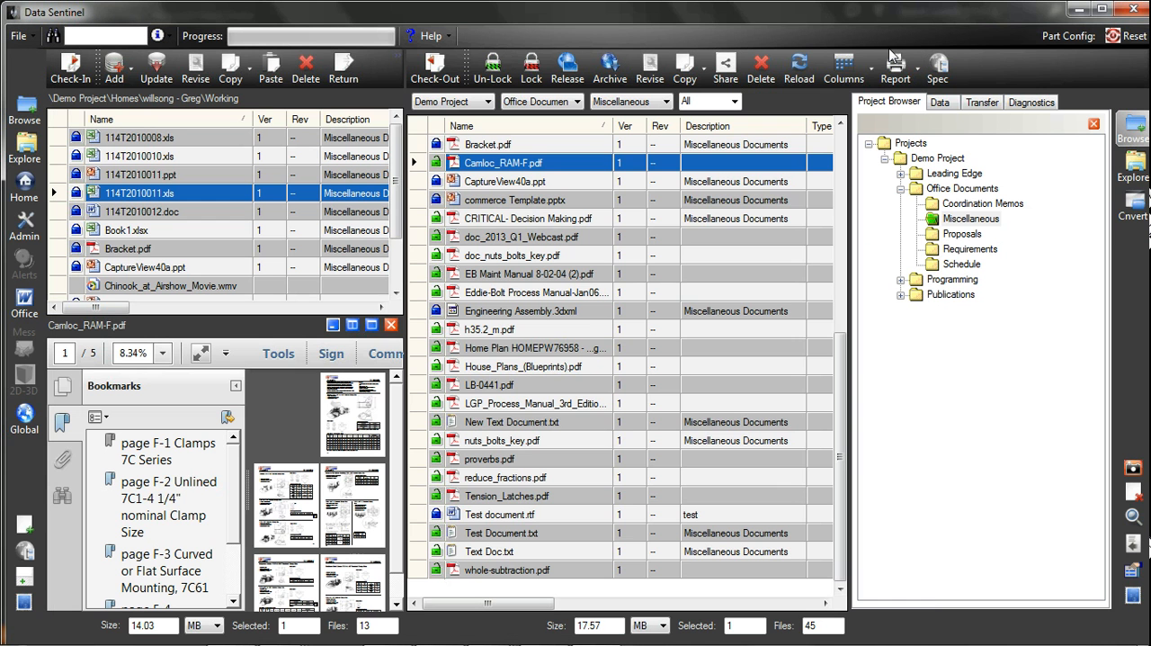
left_click(887, 50)
left_click(391, 325)
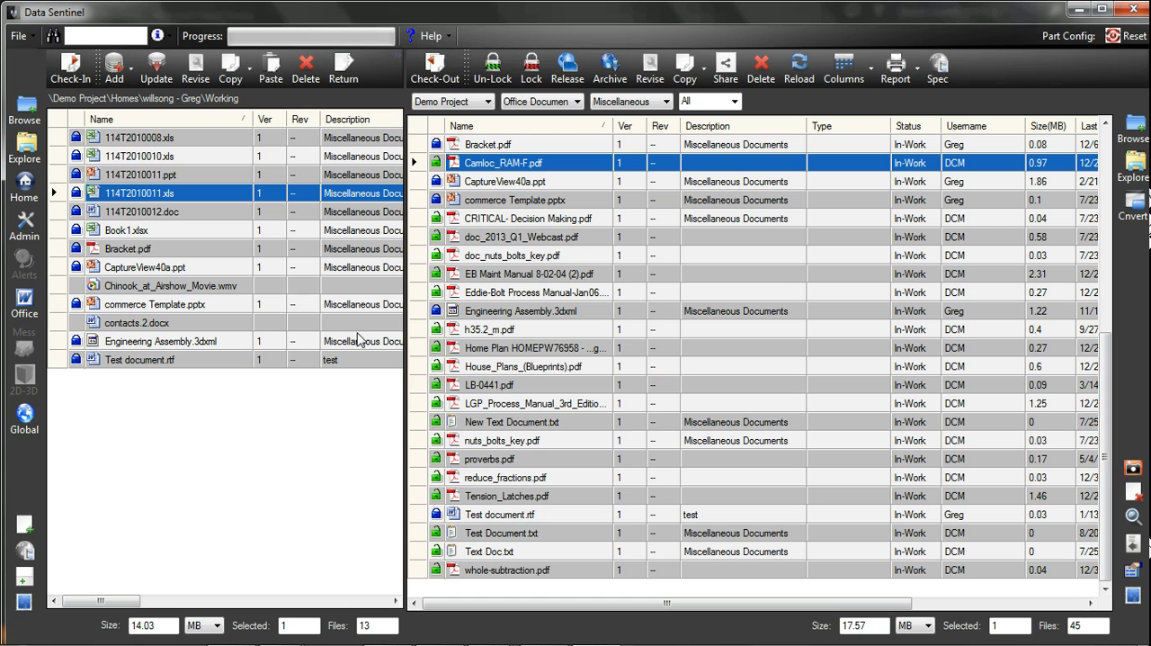
Check out House_Plans_(Blueprints).pdf to the working folder and check it back in to the project
left_click(493, 368)
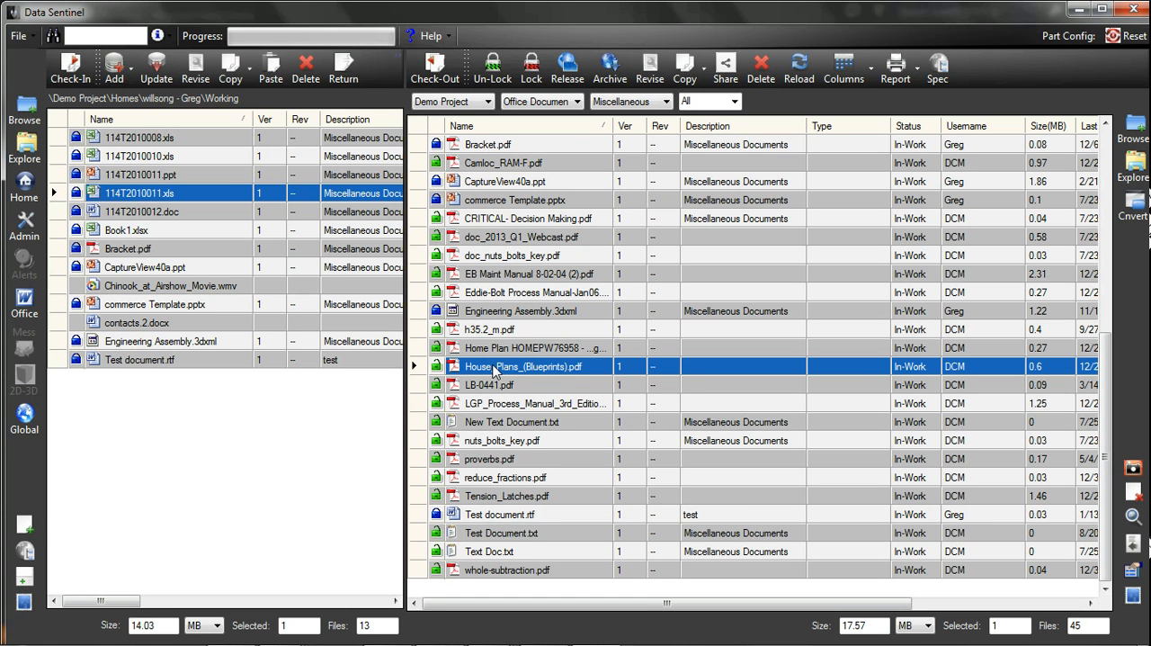
left_click(433, 70)
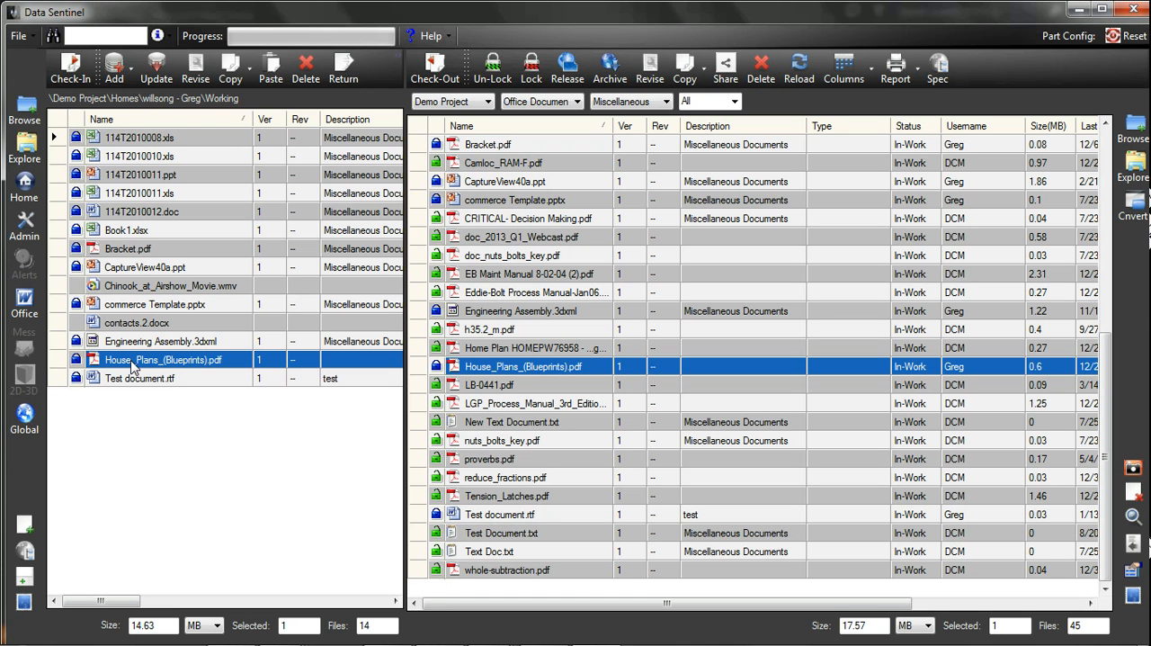
left_click(68, 72)
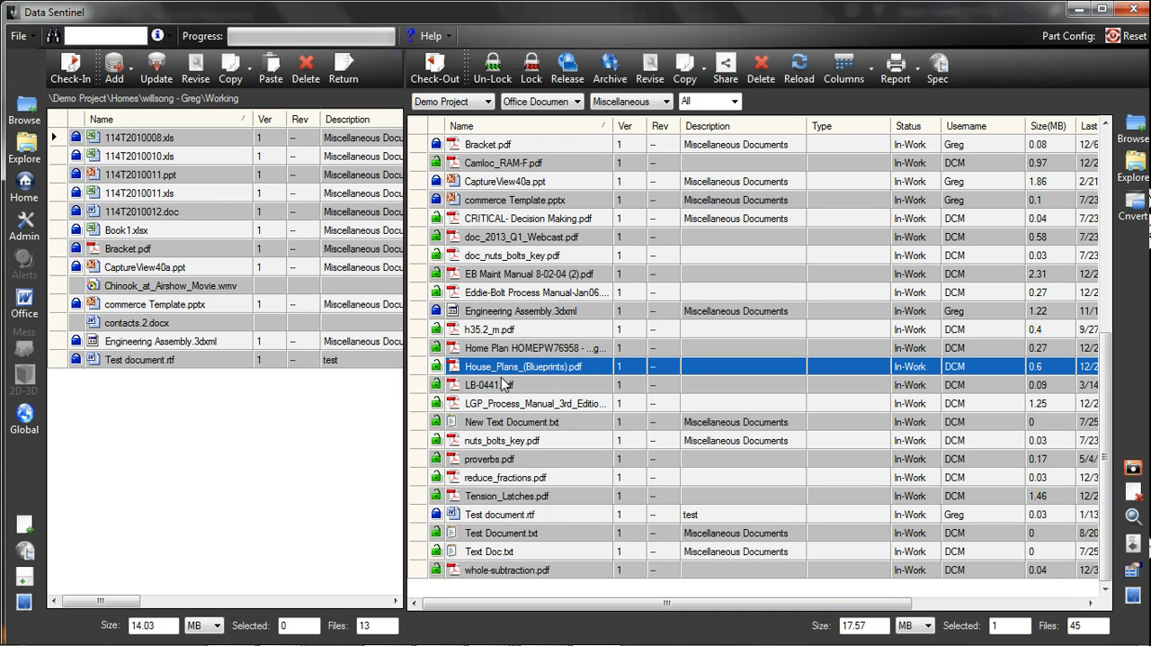
Lock doc_nuts_bolts_key.pdf in the project file list
mouse_move(439, 316)
right_click(516, 253)
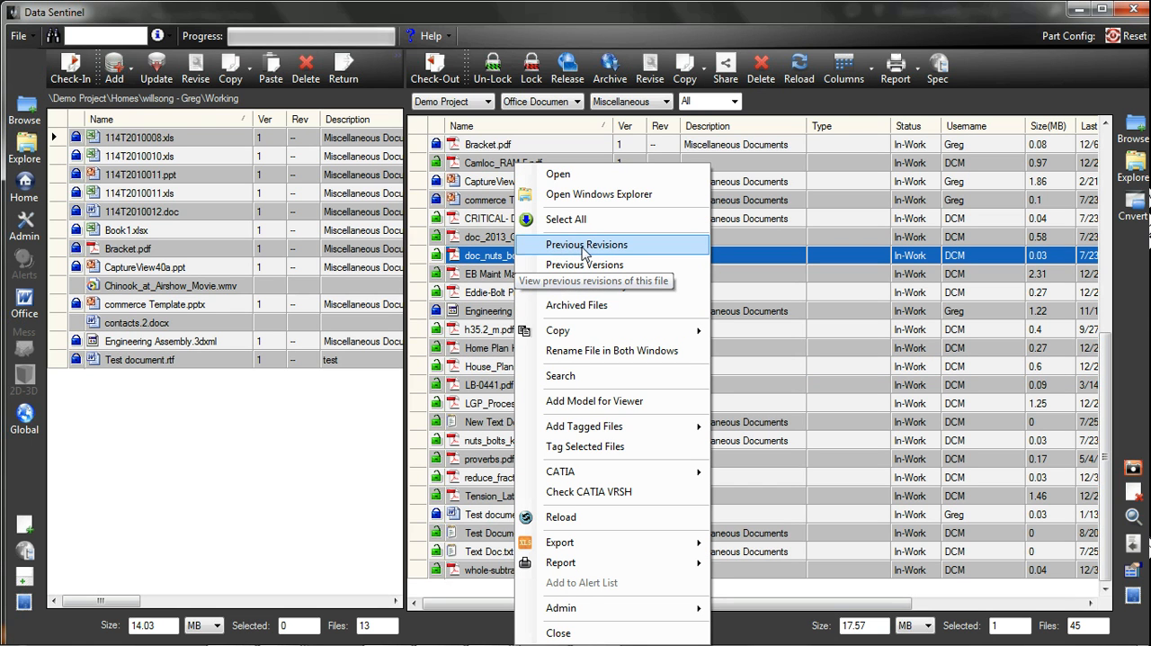
left_click(476, 266)
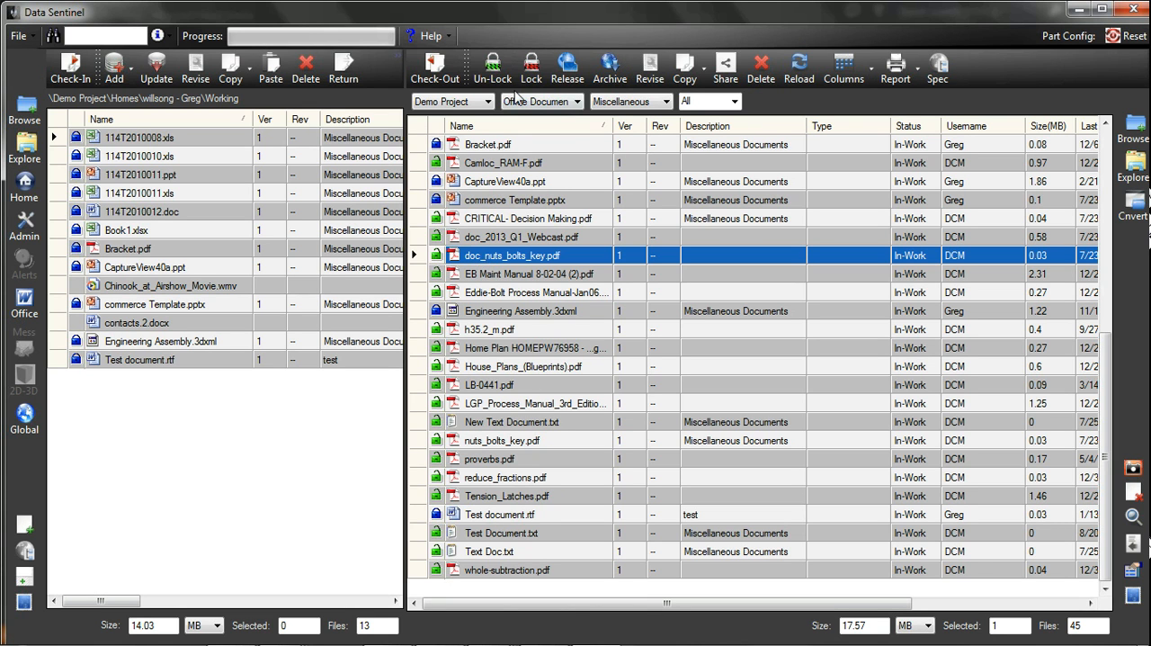
left_click(531, 65)
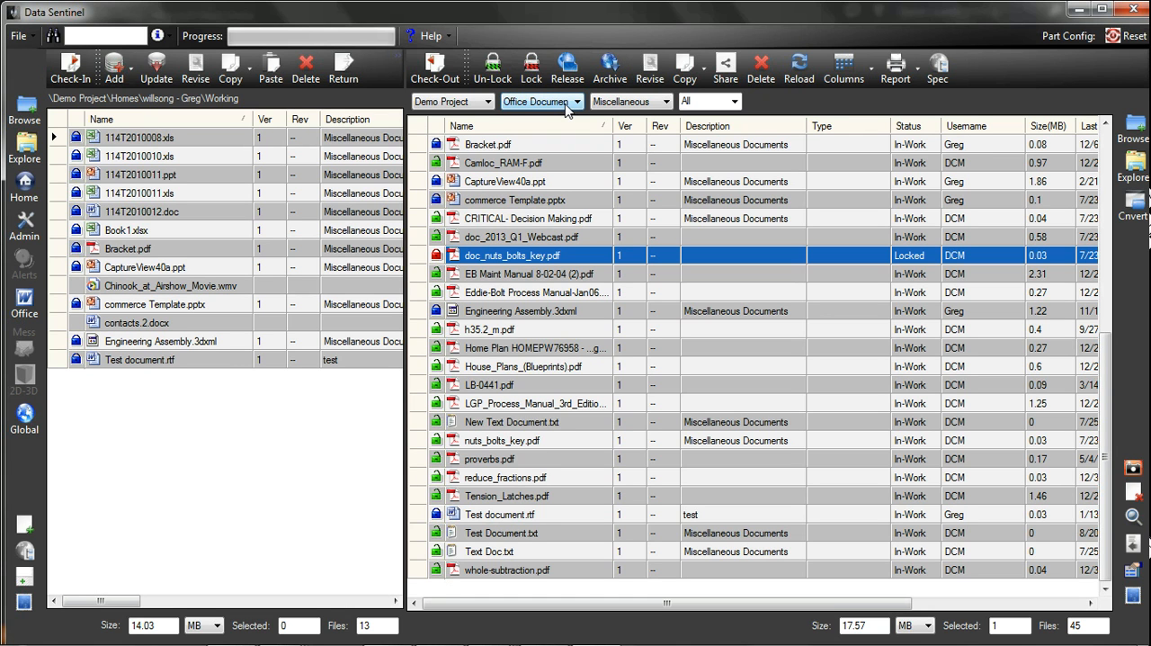
Toggle the Project Browser and reopen the preview pane below the working folder
left_click(22, 560)
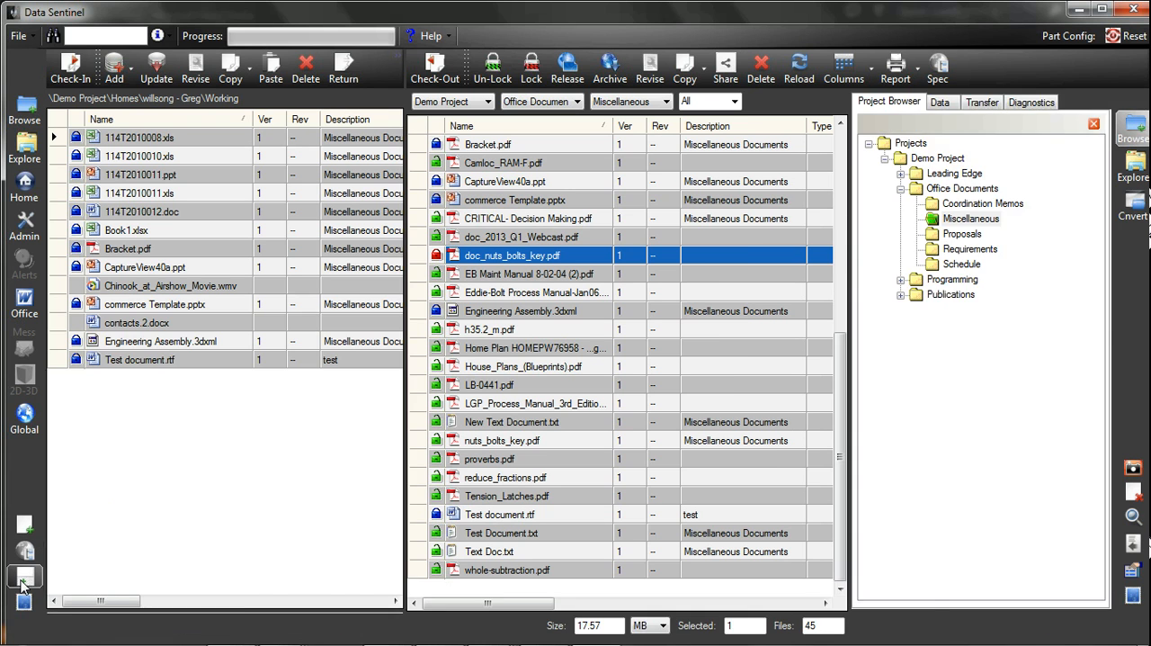
left_click(24, 578)
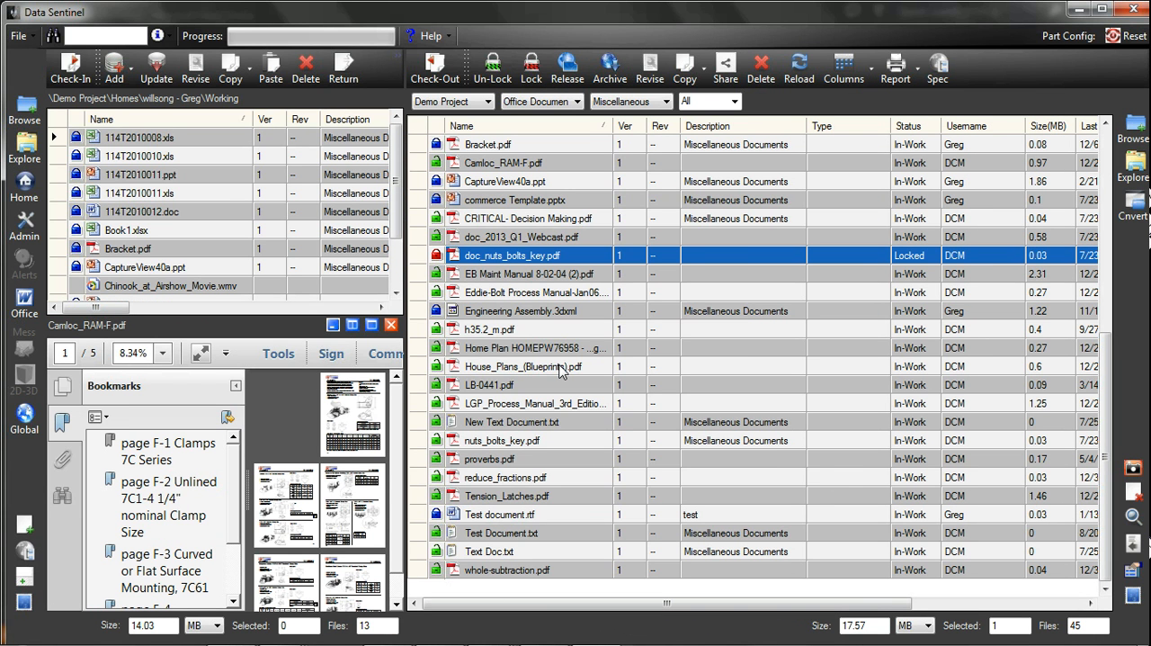